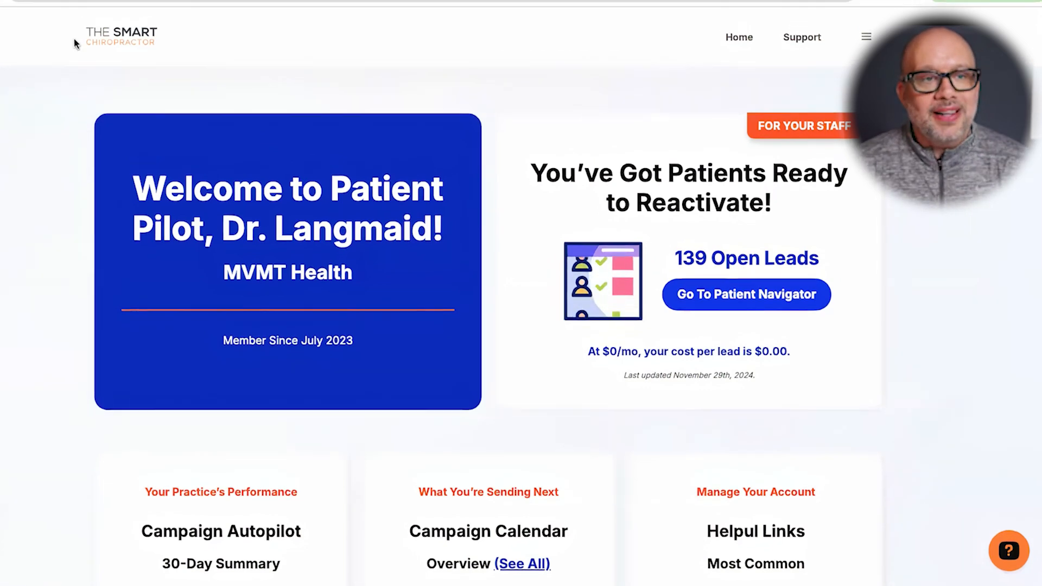
Step: Open the Email Templates page of Campaign Autopilot from the Patient Pilot dashboard
{"action": "left_click", "coordinate": [93, 17]}
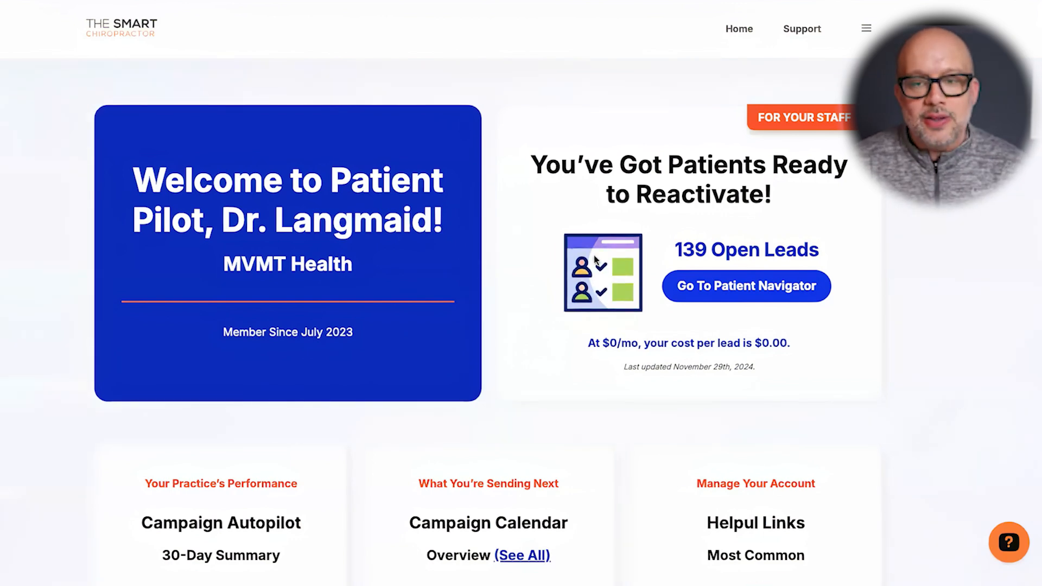
{"action": "scroll", "coordinate": [640, 330], "scroll_direction": "down", "scroll_amount": 3}
{"action": "scroll", "coordinate": [640, 335], "scroll_direction": "down", "scroll_amount": 4}
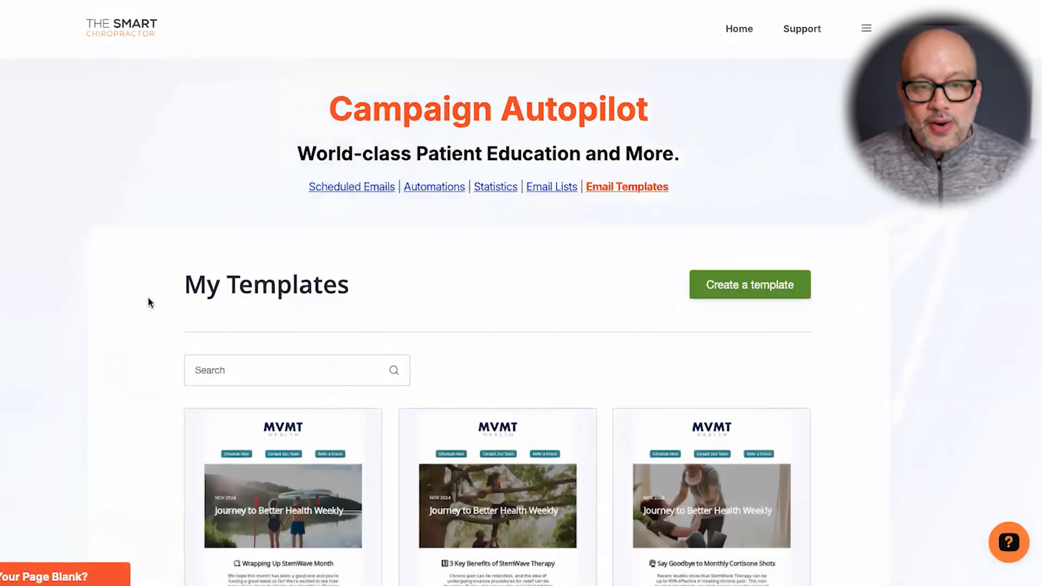
Step: Look through the saved email templates in My Templates
{"action": "scroll", "coordinate": [149, 299], "scroll_direction": "down", "scroll_amount": 5}
{"action": "scroll", "coordinate": [149, 302], "scroll_direction": "down", "scroll_amount": 5}
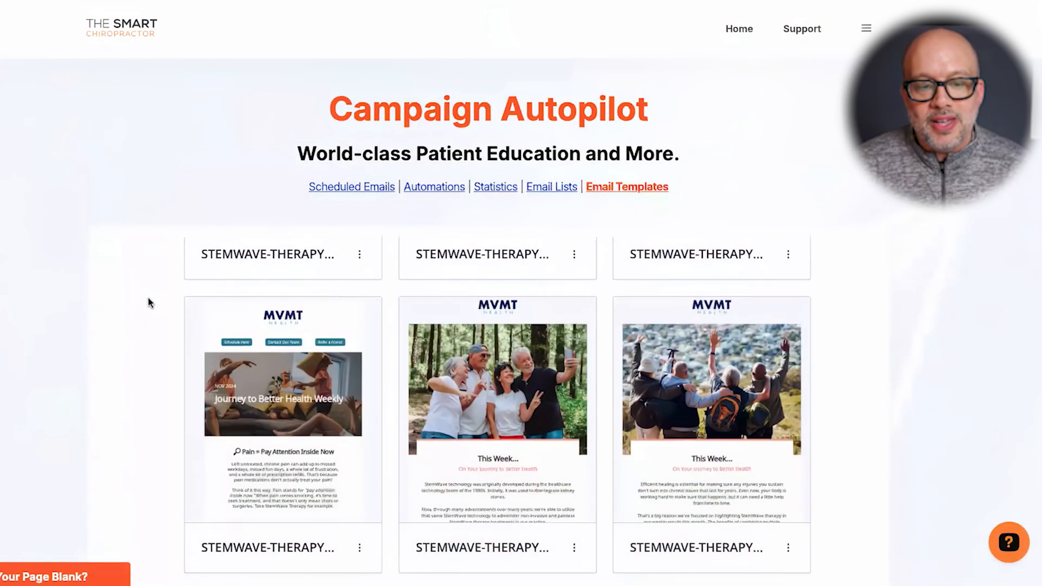
{"action": "scroll", "coordinate": [148, 302], "scroll_direction": "up", "scroll_amount": 4}
{"action": "scroll", "coordinate": [149, 301], "scroll_direction": "up", "scroll_amount": 5}
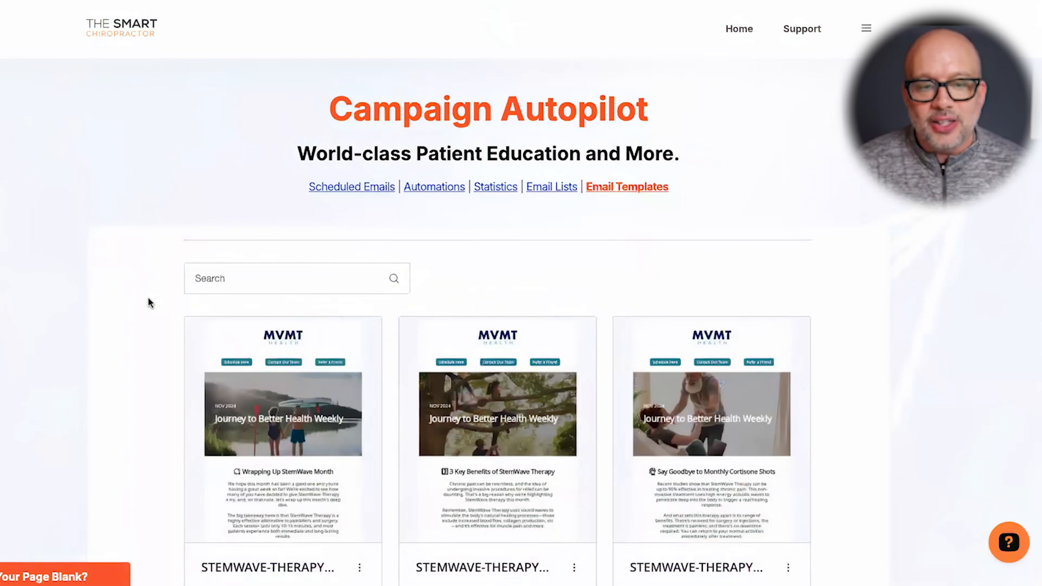
{"action": "scroll", "coordinate": [923, 320], "scroll_direction": "down", "scroll_amount": 2}
{"action": "scroll", "coordinate": [925, 320], "scroll_direction": "down", "scroll_amount": 1}
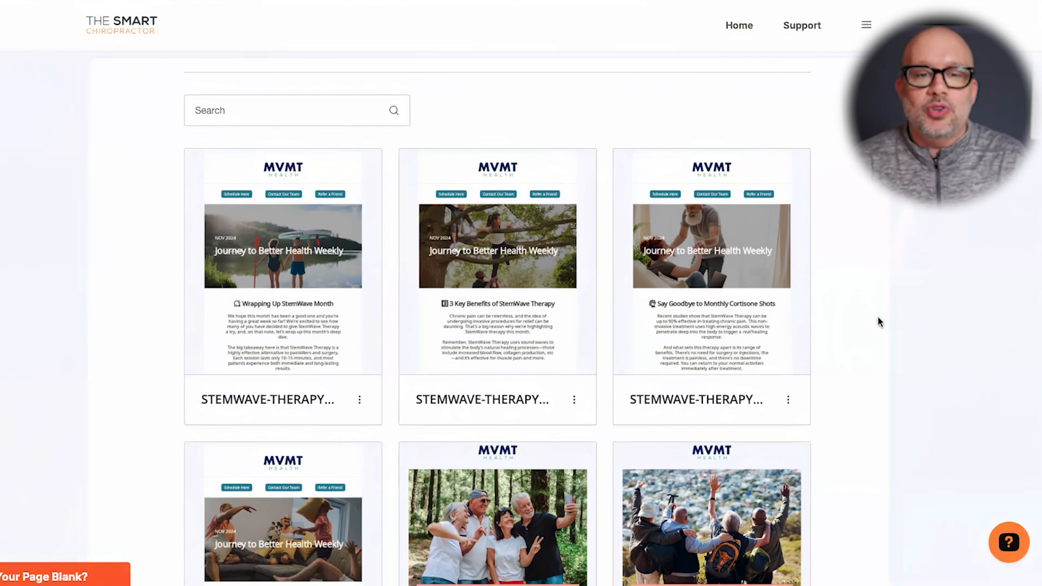
{"action": "scroll", "coordinate": [879, 319], "scroll_direction": "up", "scroll_amount": 2}
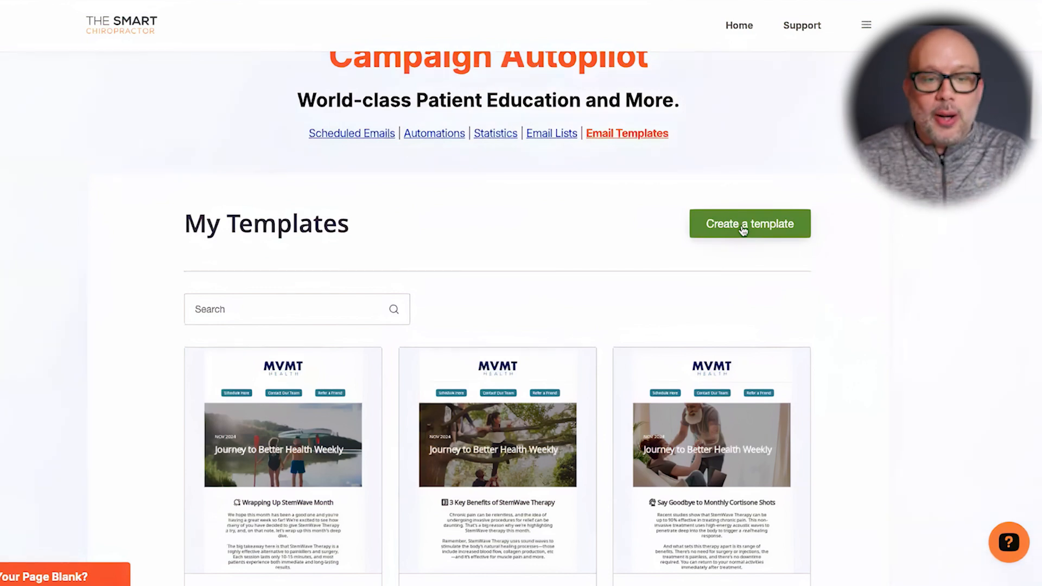
{"action": "scroll", "coordinate": [851, 299], "scroll_direction": "down", "scroll_amount": 2}
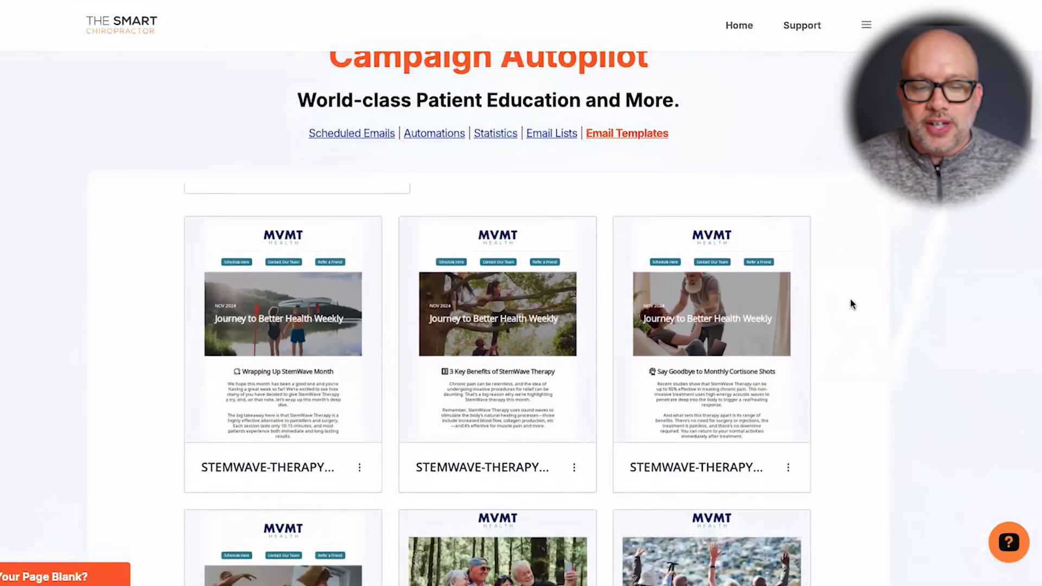
Step: Create a campaign named Holiday from the first StemWave therapy template, "Wrapping Up StemWave Month"
{"action": "left_click", "coordinate": [360, 466]}
{"action": "scroll", "coordinate": [363, 472], "scroll_direction": "down", "scroll_amount": 2}
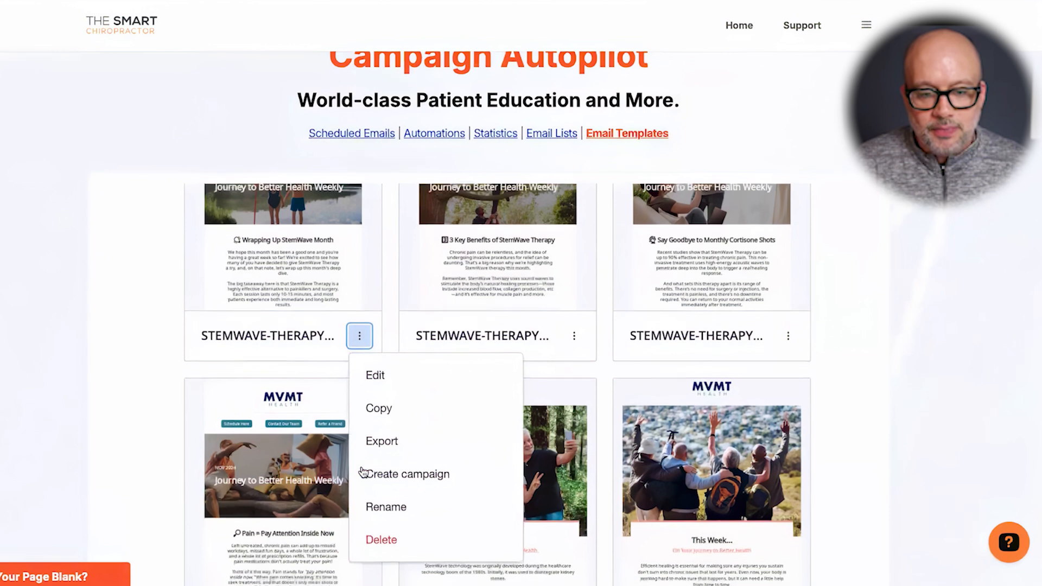
{"action": "left_click", "coordinate": [392, 472]}
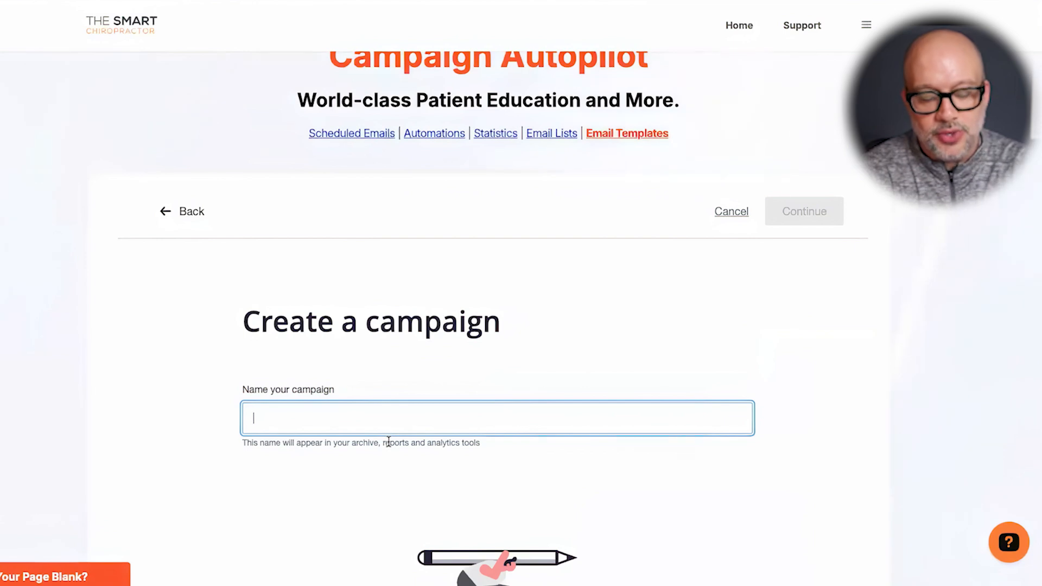
{"action": "type", "text": "Holiday"}
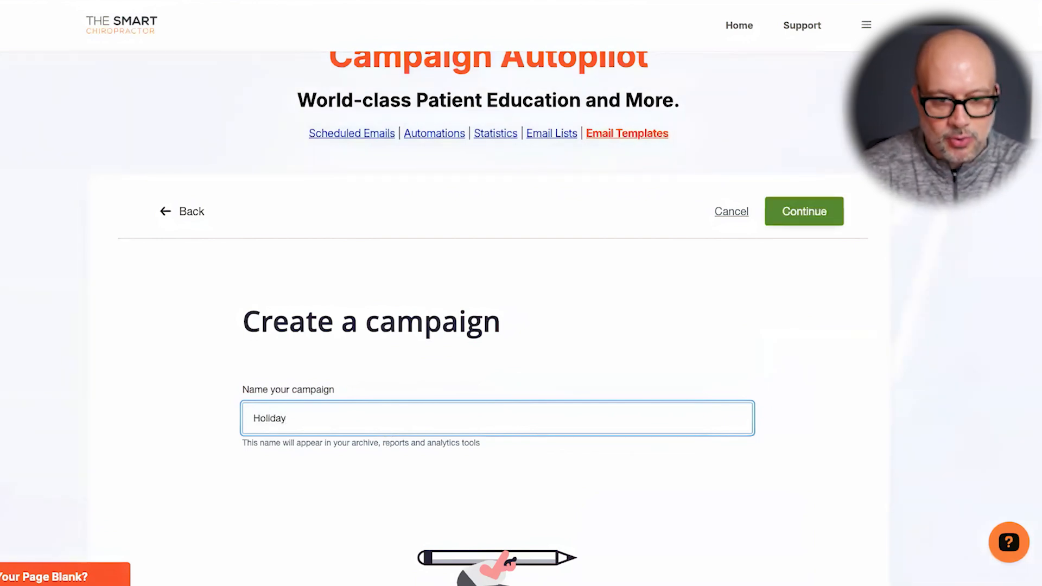
{"action": "scroll", "coordinate": [335, 462], "scroll_direction": "down", "scroll_amount": 2}
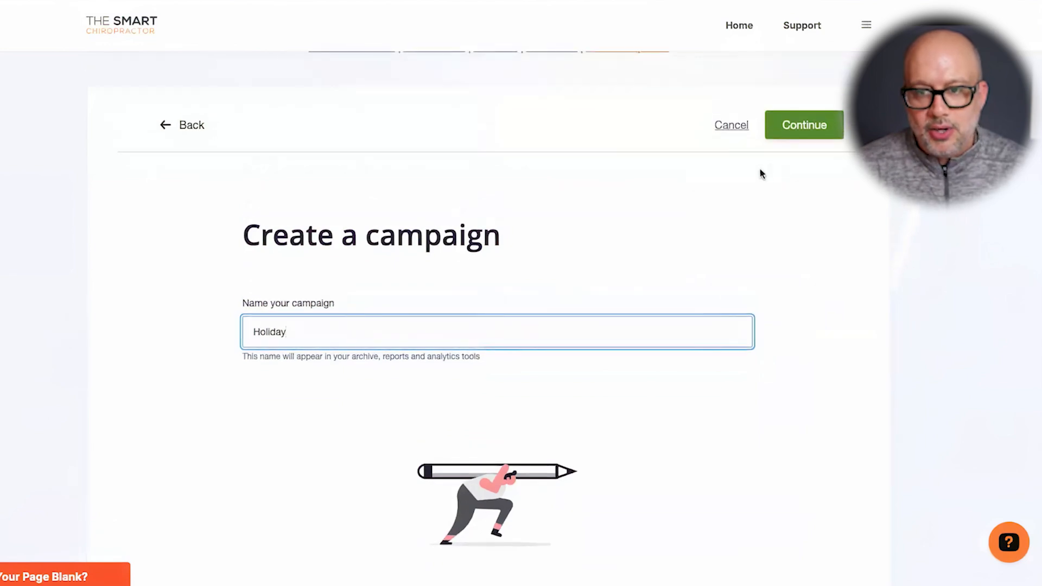
{"action": "left_click", "coordinate": [808, 130]}
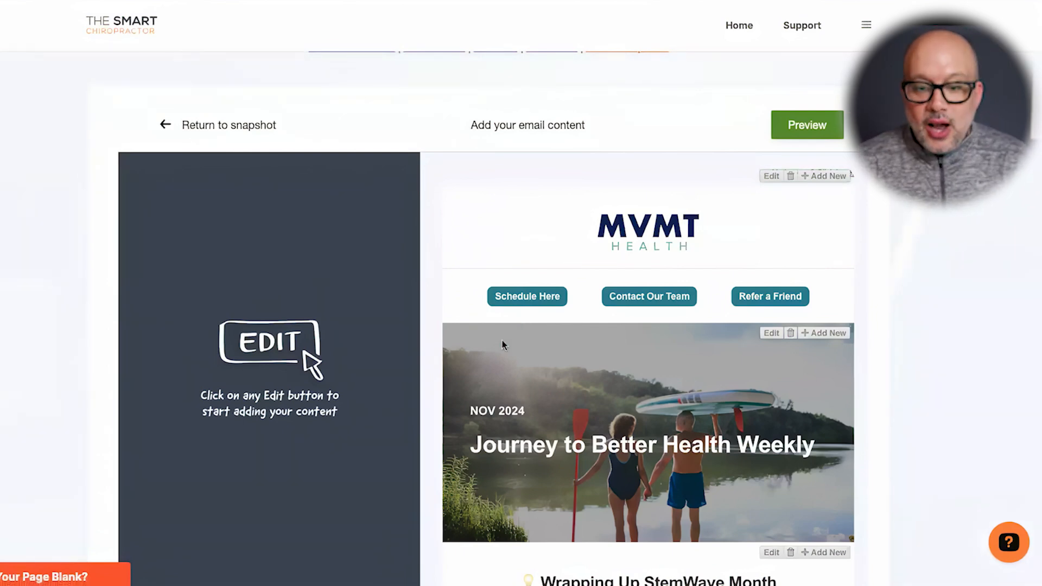
Step: Replace the email's content headline with "We're open late this Friday!" and save the changes
{"action": "scroll", "coordinate": [642, 239], "scroll_direction": "down", "scroll_amount": 3}
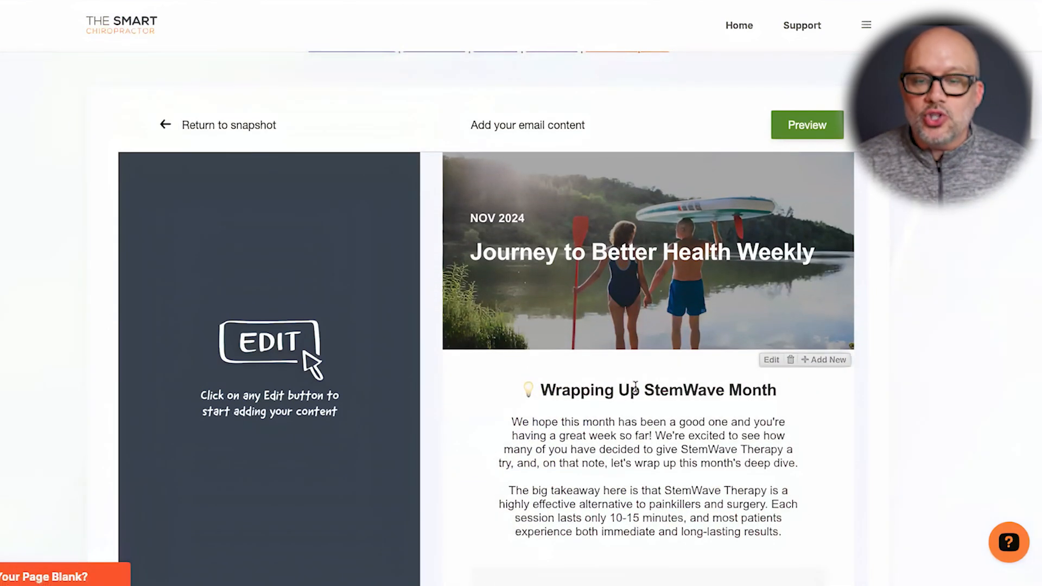
{"action": "scroll", "coordinate": [635, 385], "scroll_direction": "up", "scroll_amount": 1}
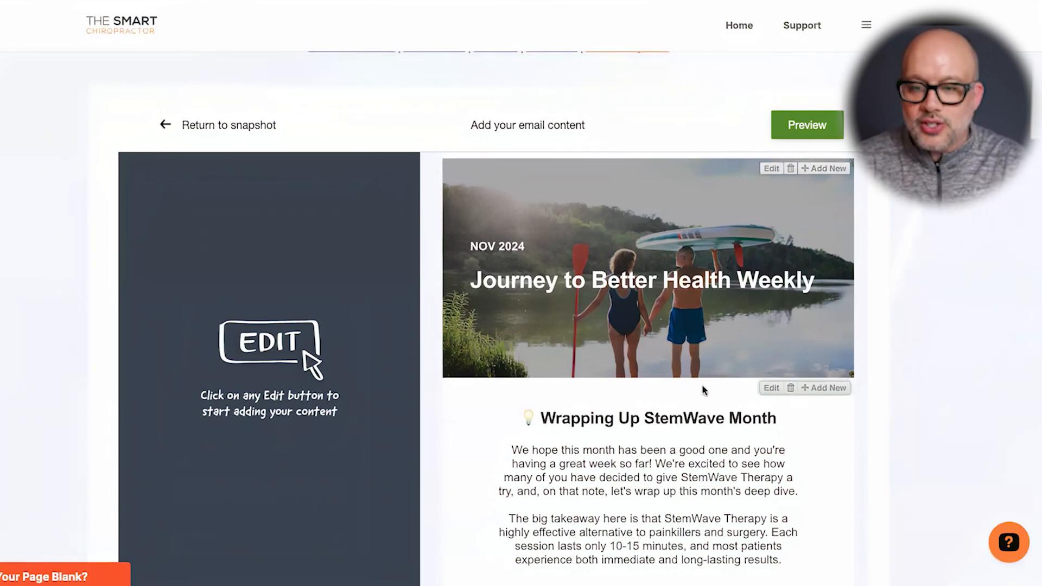
{"action": "left_click", "coordinate": [769, 389]}
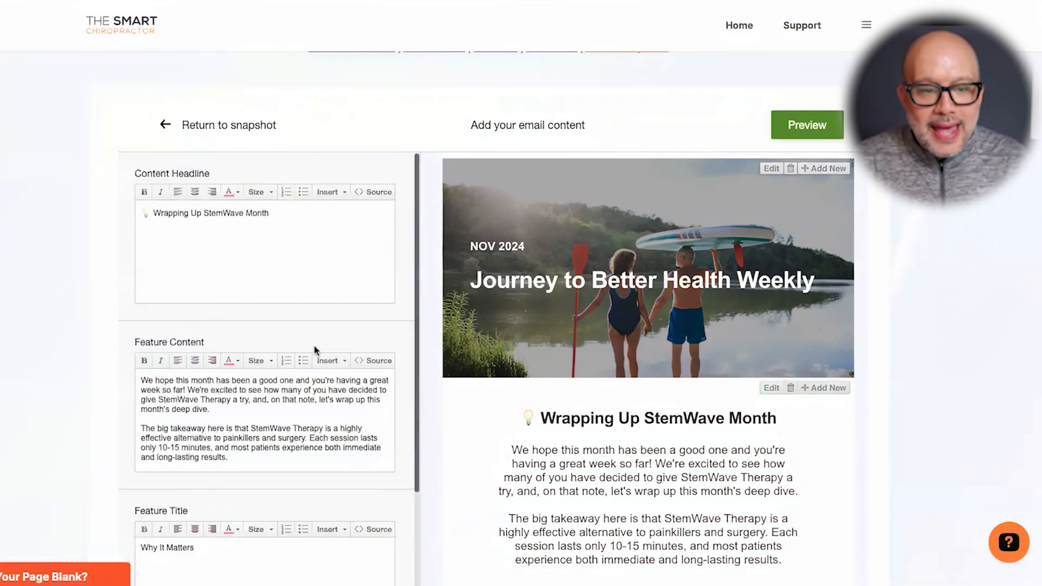
{"action": "triple_click", "coordinate": [257, 213]}
{"action": "type", "text": "We're open late this Friday!"}
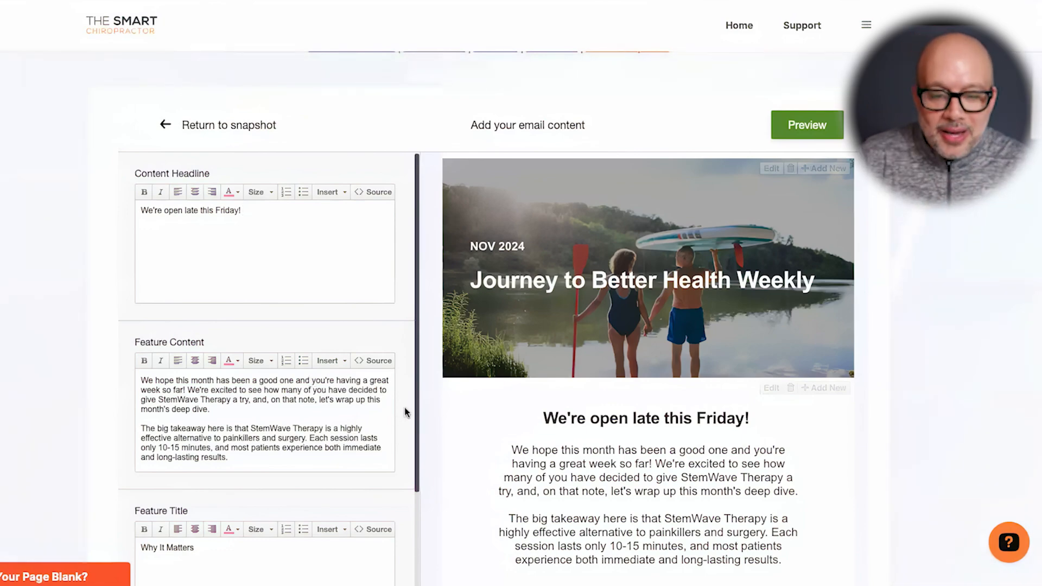
{"action": "scroll", "coordinate": [419, 404], "scroll_direction": "down", "scroll_amount": 6}
{"action": "scroll", "coordinate": [409, 411], "scroll_direction": "down", "scroll_amount": 6}
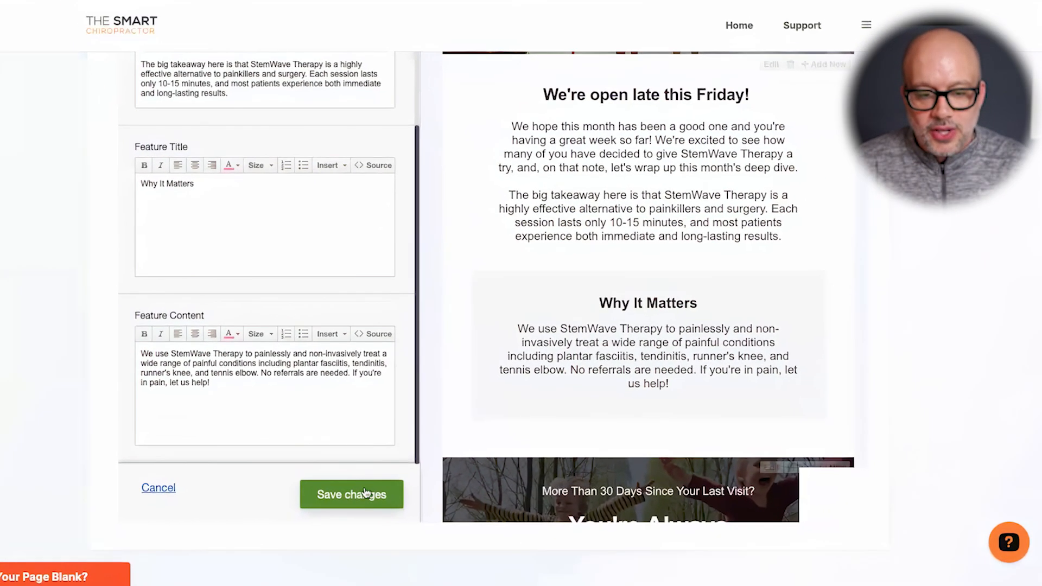
{"action": "left_click", "coordinate": [366, 492]}
Step: Review the edited email's content from the logo header down to the closing section
{"action": "scroll", "coordinate": [404, 463], "scroll_direction": "up", "scroll_amount": 5}
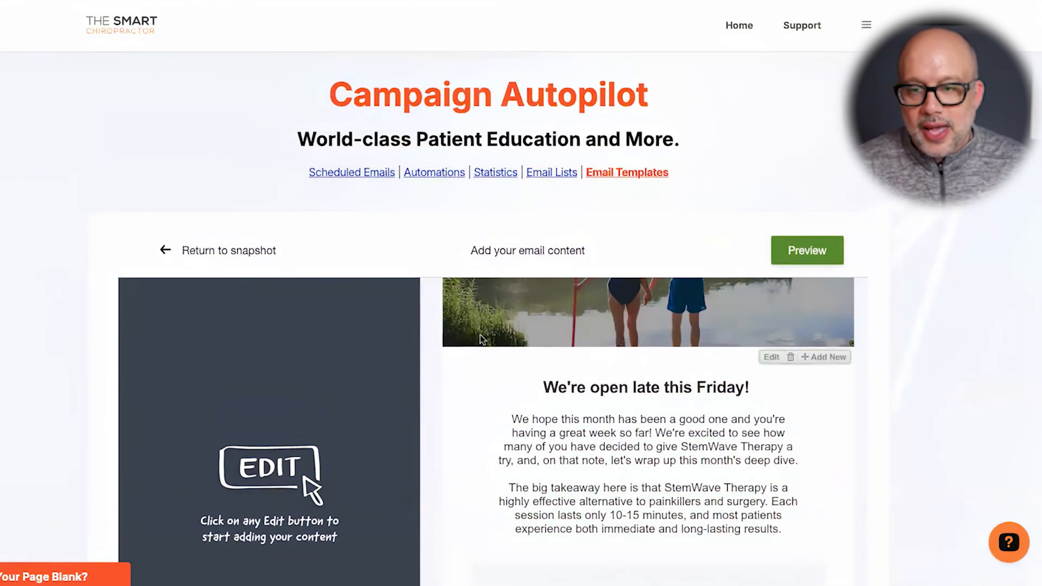
{"action": "scroll", "coordinate": [452, 342], "scroll_direction": "up", "scroll_amount": 1}
{"action": "scroll", "coordinate": [452, 348], "scroll_direction": "up", "scroll_amount": 4}
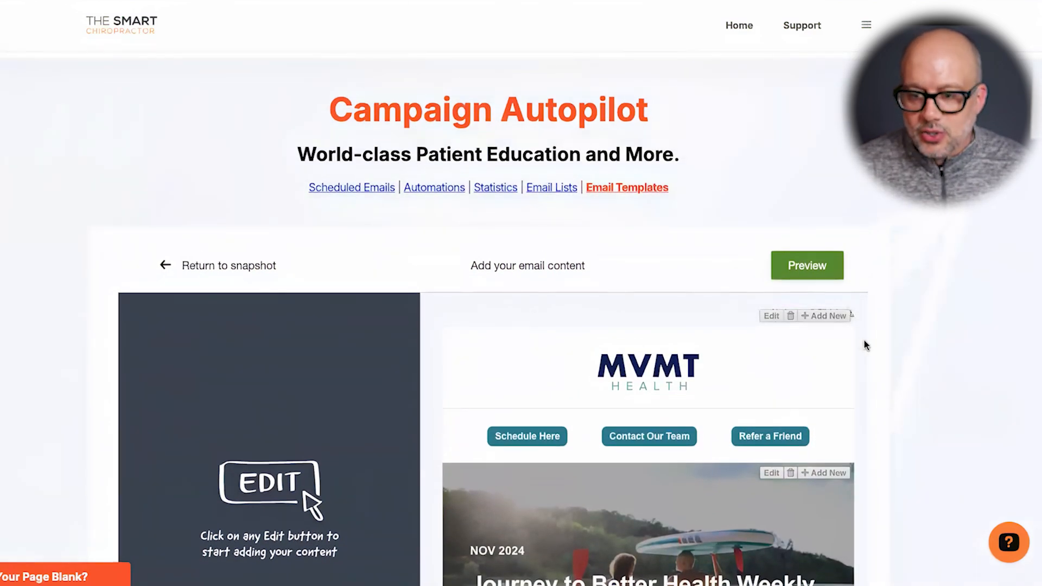
{"action": "scroll", "coordinate": [865, 345], "scroll_direction": "down", "scroll_amount": 6}
{"action": "scroll", "coordinate": [866, 341], "scroll_direction": "down", "scroll_amount": 8}
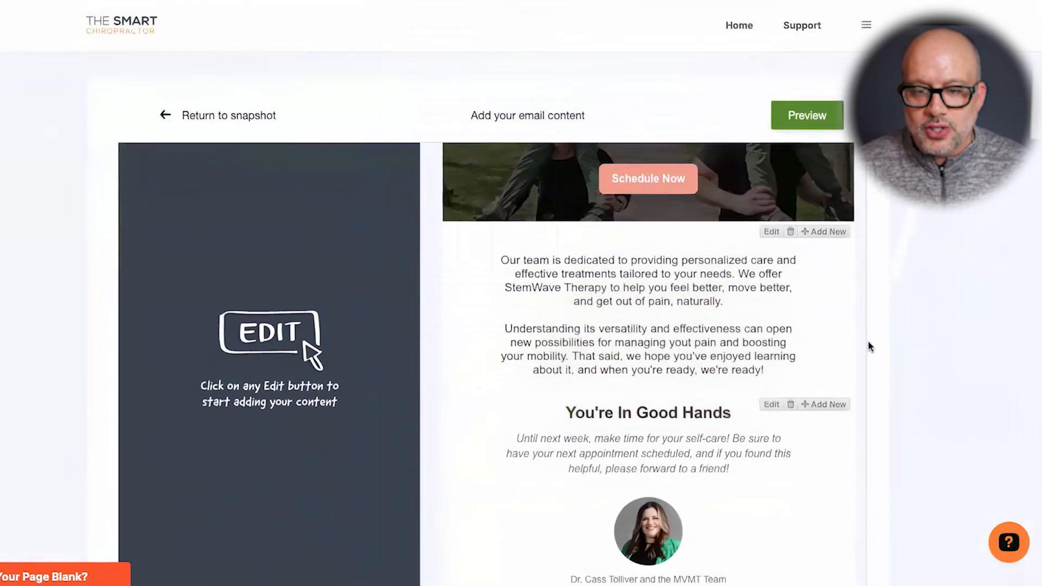
{"action": "scroll", "coordinate": [789, 349], "scroll_direction": "down", "scroll_amount": 8}
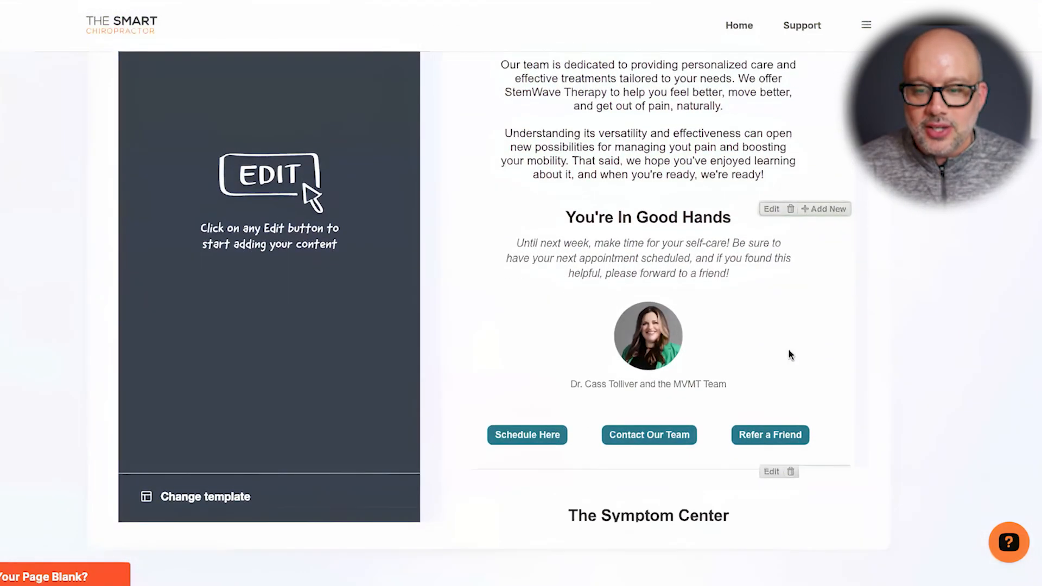
{"action": "scroll", "coordinate": [789, 349], "scroll_direction": "up", "scroll_amount": 15}
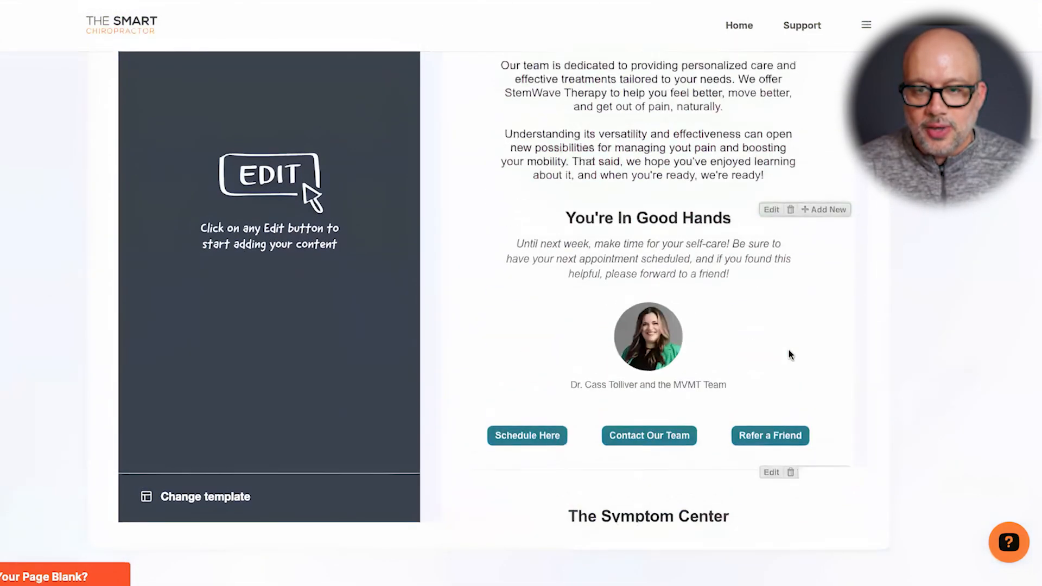
{"action": "scroll", "coordinate": [788, 349], "scroll_direction": "up", "scroll_amount": 5}
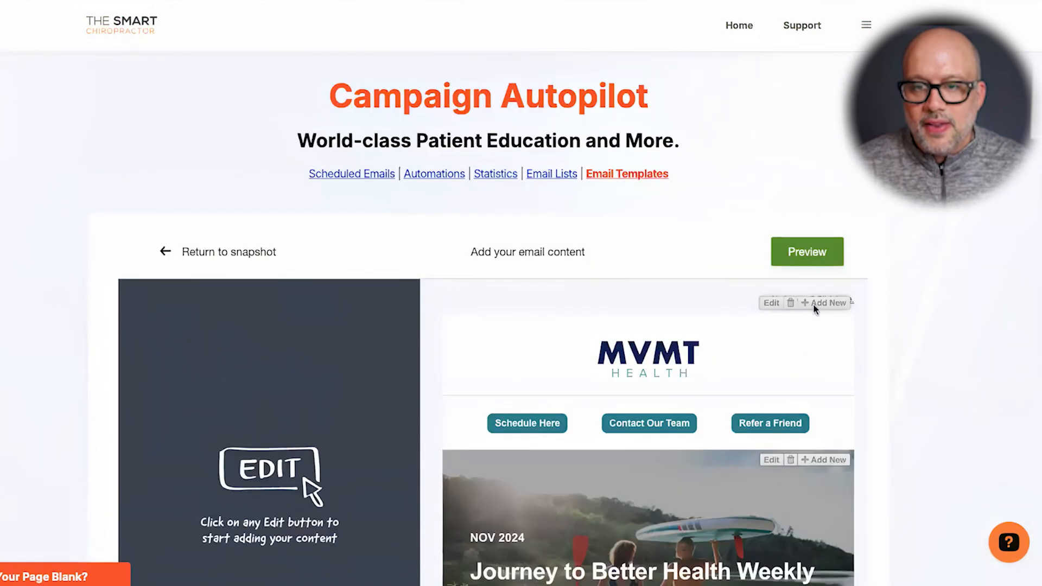
Step: Preview the edited email, check its body text, and save it to continue to the campaign setup
{"action": "left_click", "coordinate": [811, 249]}
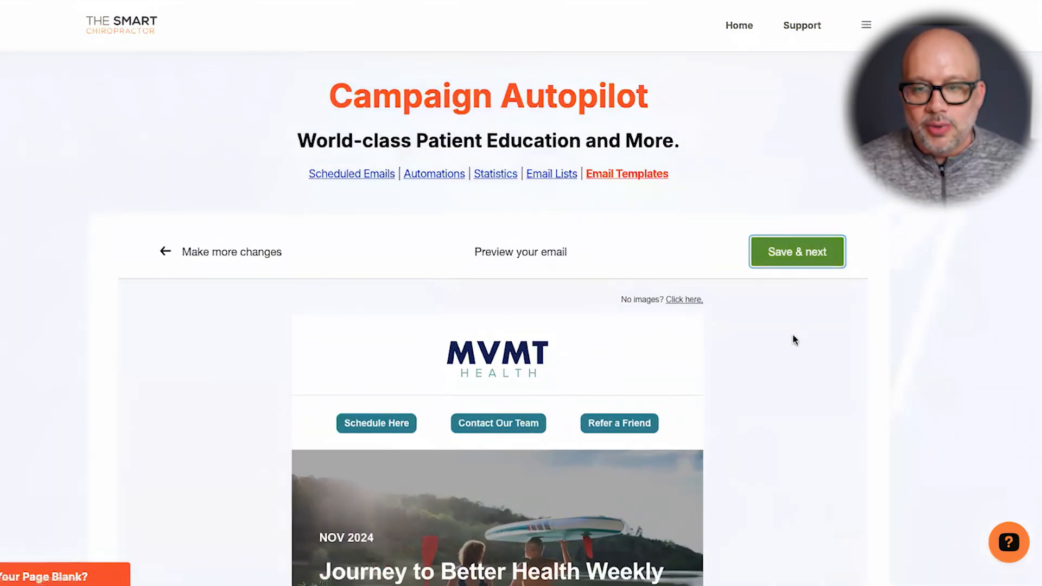
{"action": "scroll", "coordinate": [793, 334], "scroll_direction": "down", "scroll_amount": 3}
{"action": "scroll", "coordinate": [793, 339], "scroll_direction": "down", "scroll_amount": 3}
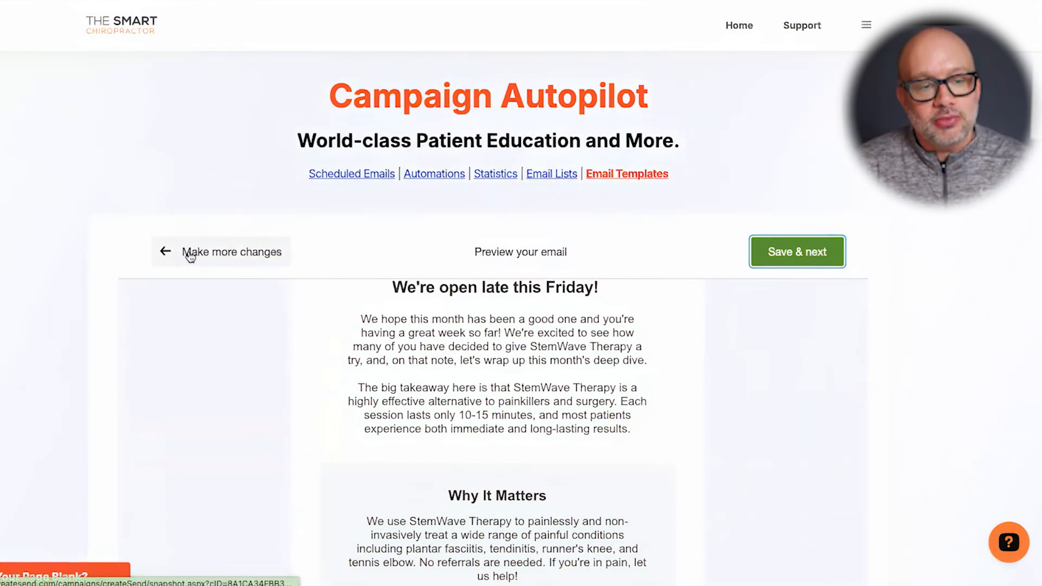
{"action": "left_click", "coordinate": [783, 255]}
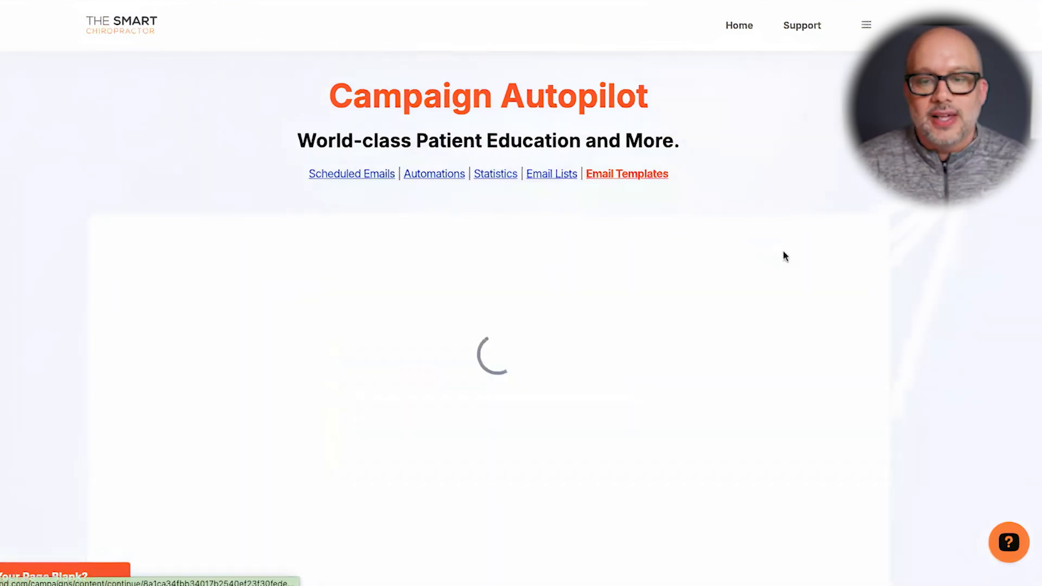
{"action": "scroll", "coordinate": [131, 337], "scroll_direction": "down", "scroll_amount": 2}
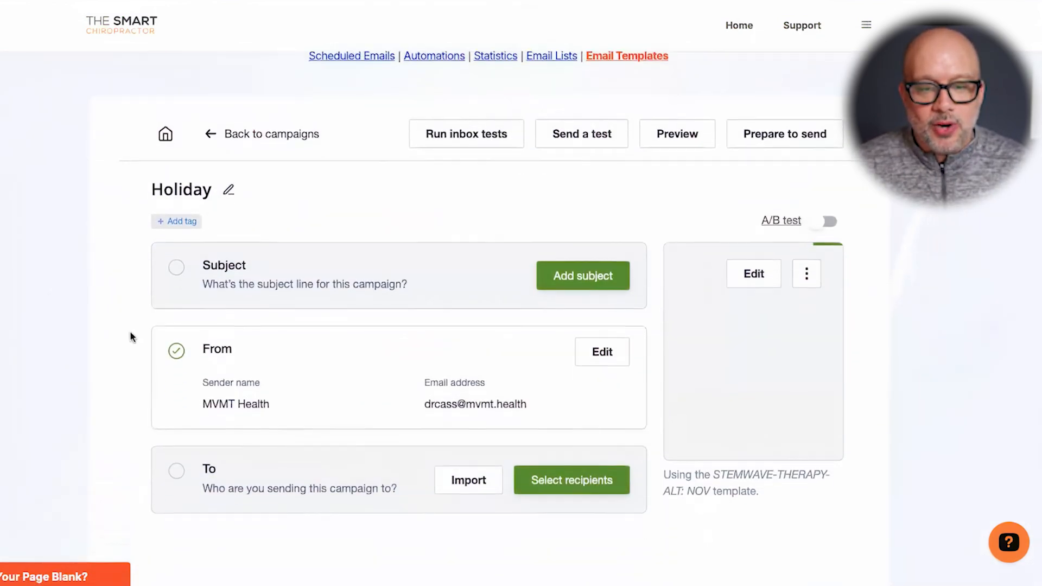
{"action": "scroll", "coordinate": [130, 336], "scroll_direction": "down", "scroll_amount": 1}
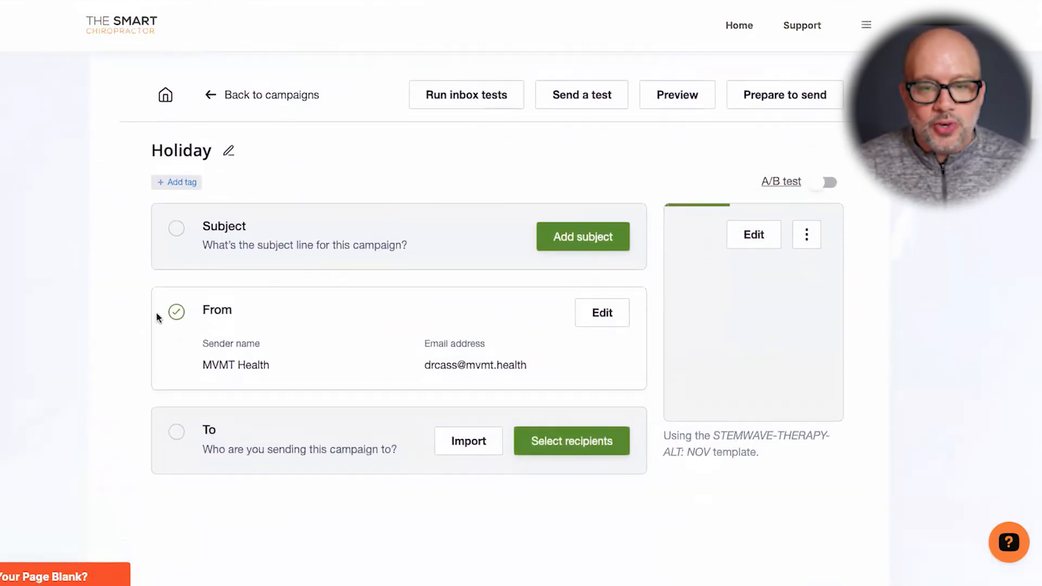
{"action": "left_click", "coordinate": [573, 240]}
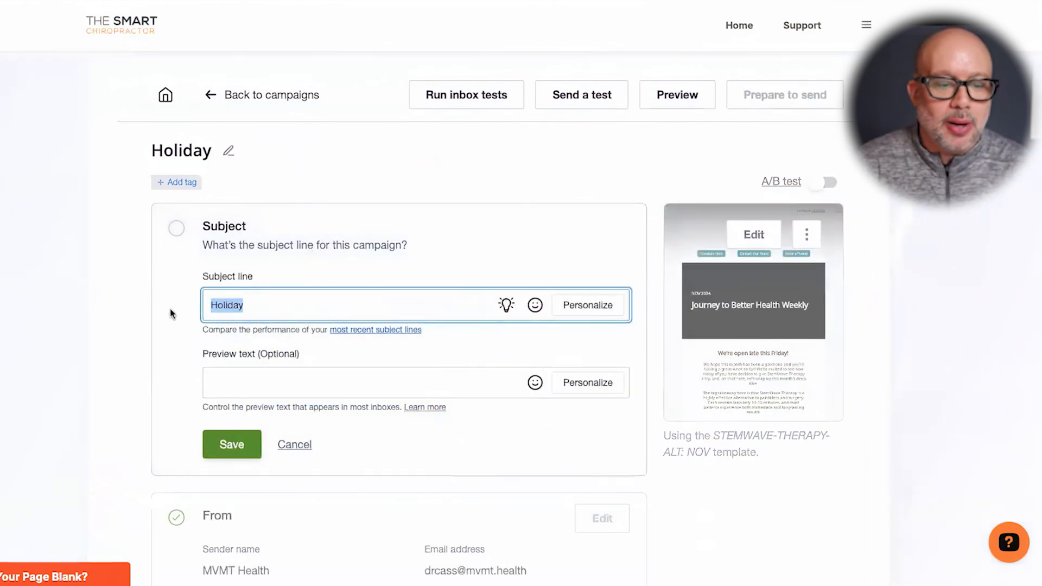
{"action": "left_click", "coordinate": [301, 444]}
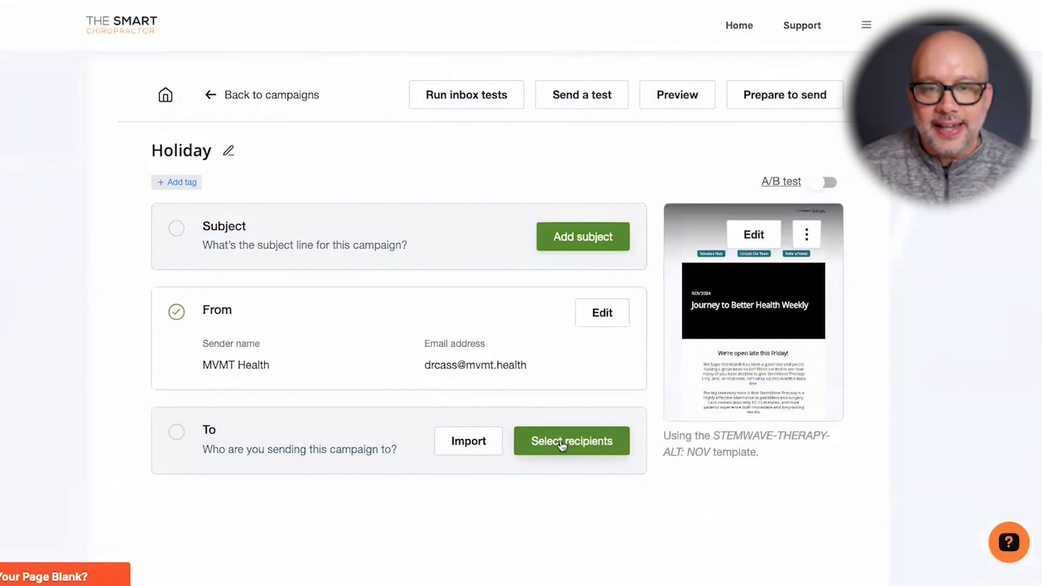
{"action": "scroll", "coordinate": [645, 434], "scroll_direction": "up", "scroll_amount": 2}
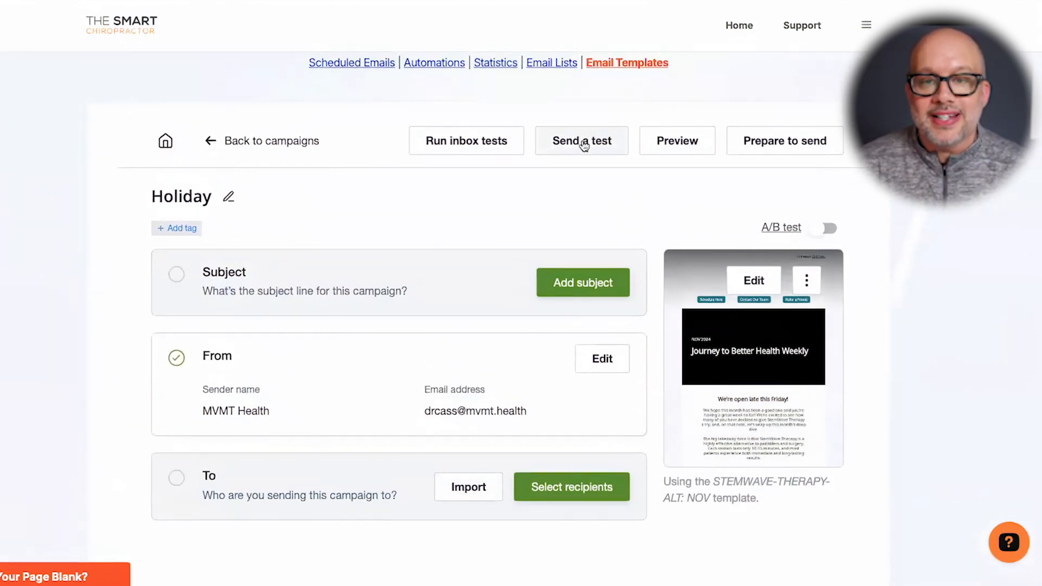